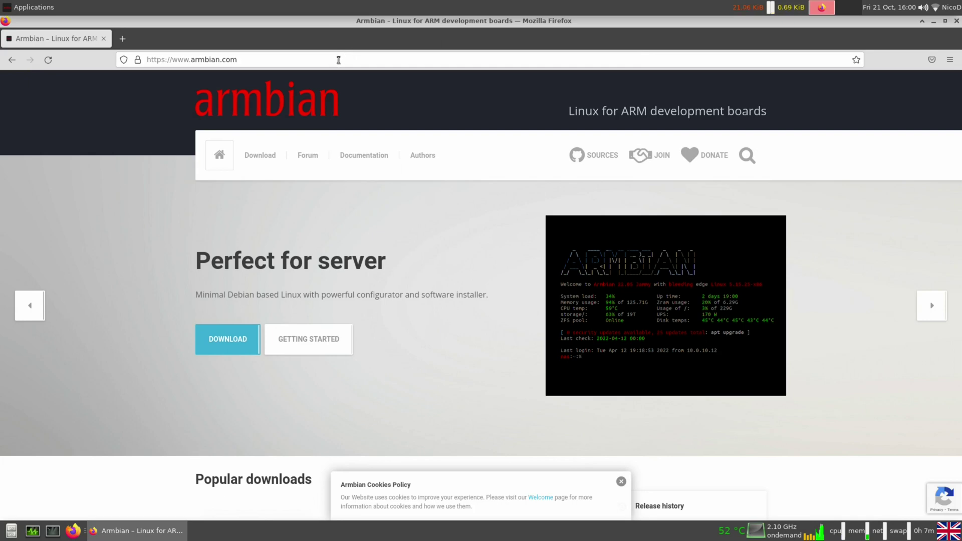
# Step: Go to the Armbian downloads page and open the Bananapi M5 / M2P page
pyautogui.click(269, 162)
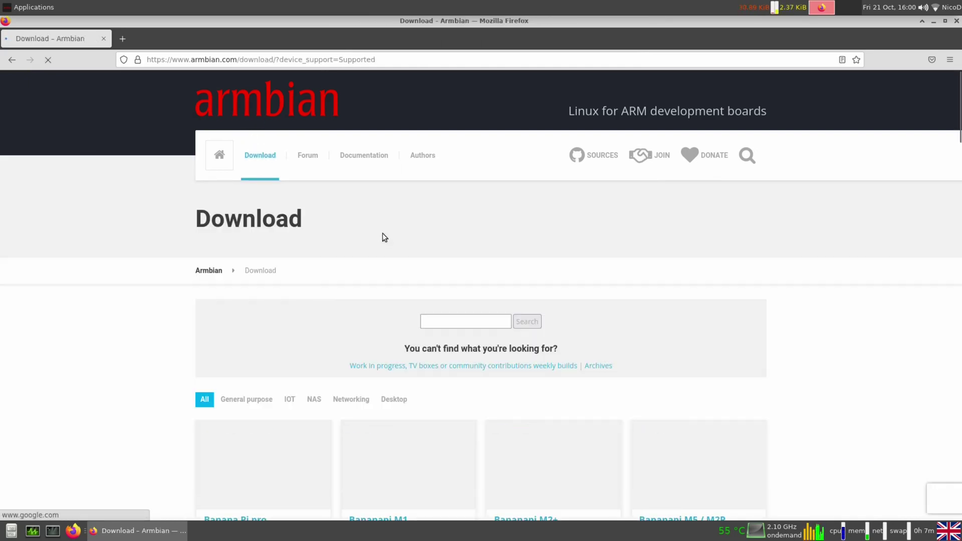
pyautogui.scroll(-2, 383, 232)
pyautogui.scroll(-5, 385, 235)
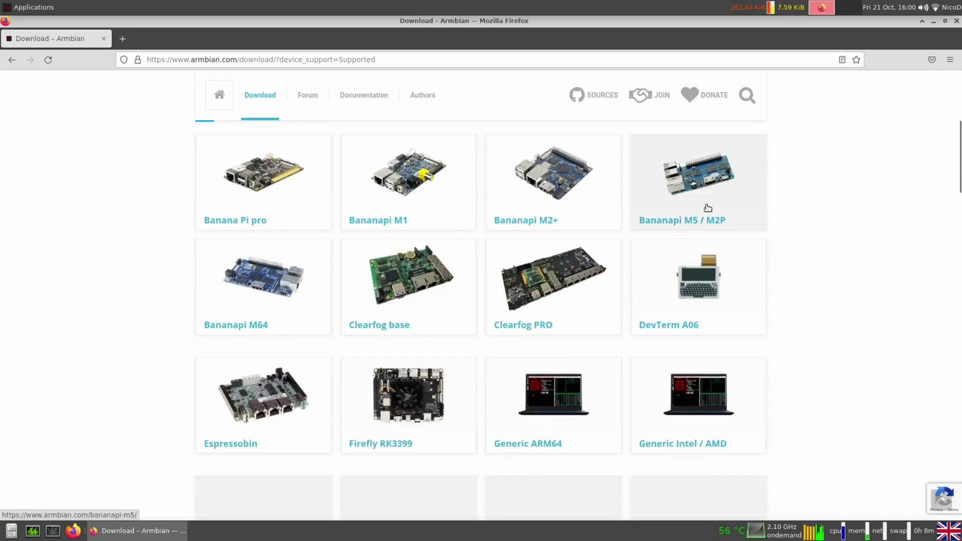
pyautogui.click(689, 225)
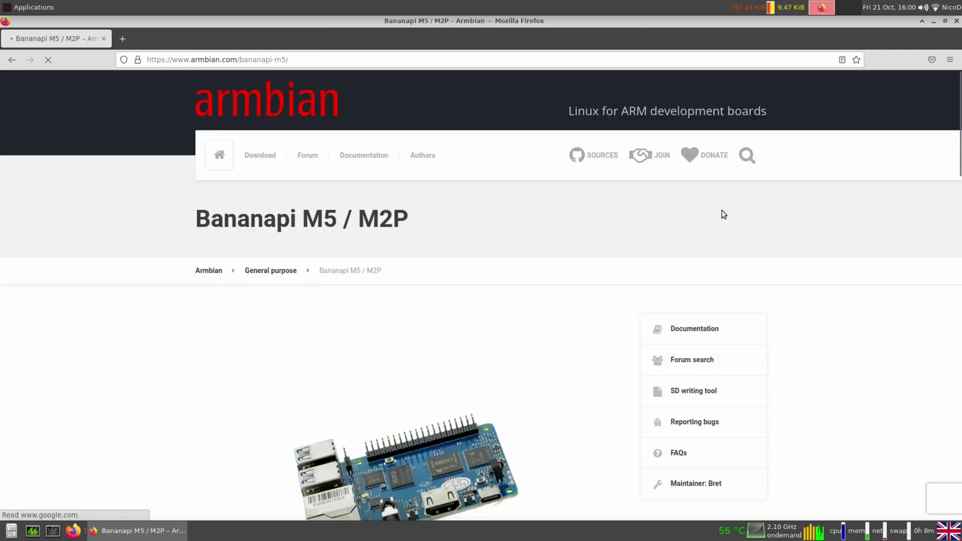
# Step: Find the Bullseye XFCE desktop row under Other supported variants and download that image
pyautogui.scroll(-2, 631, 221)
pyautogui.scroll(-7, 625, 220)
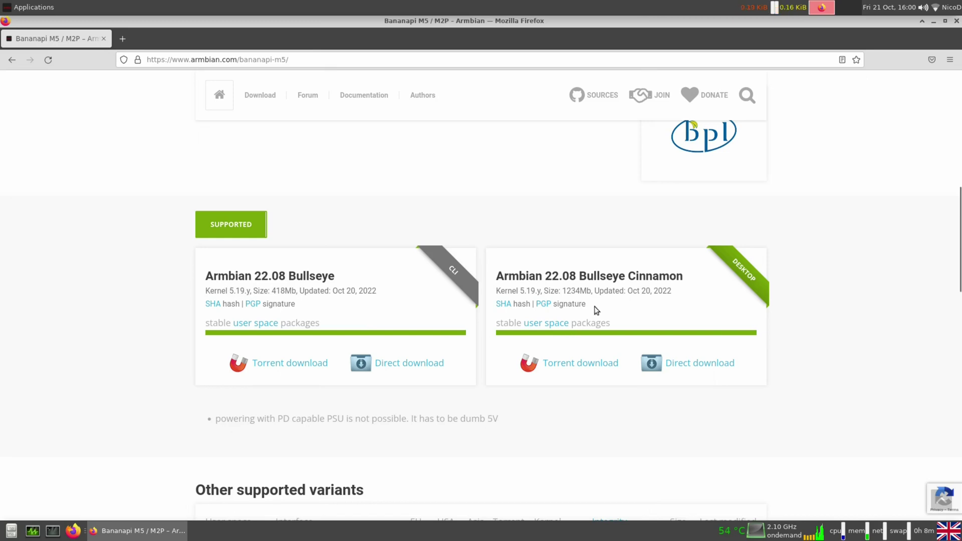
pyautogui.scroll(-8, 108, 331)
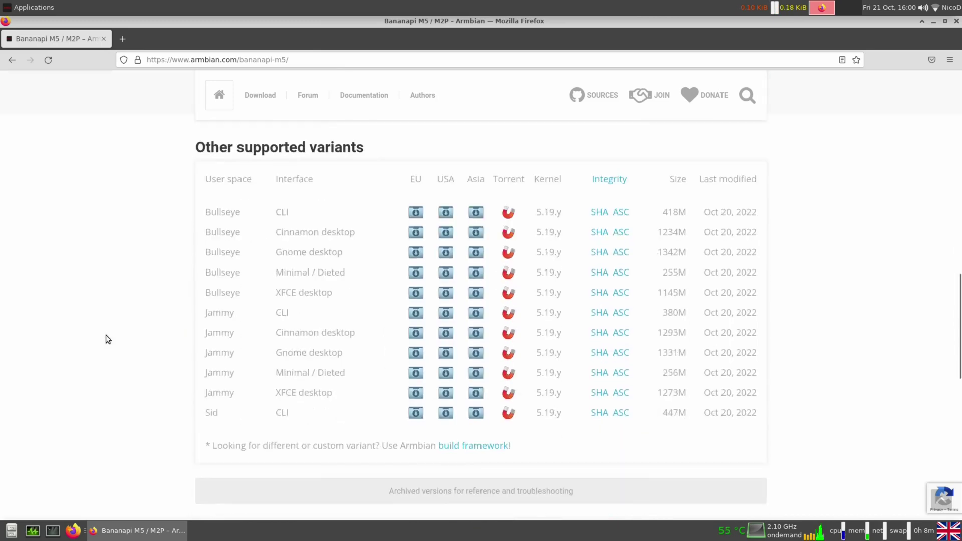
pyautogui.moveTo(201, 142); pyautogui.dragTo(489, 237)
pyautogui.moveTo(356, 246); pyautogui.dragTo(356, 234)
pyautogui.click(354, 235)
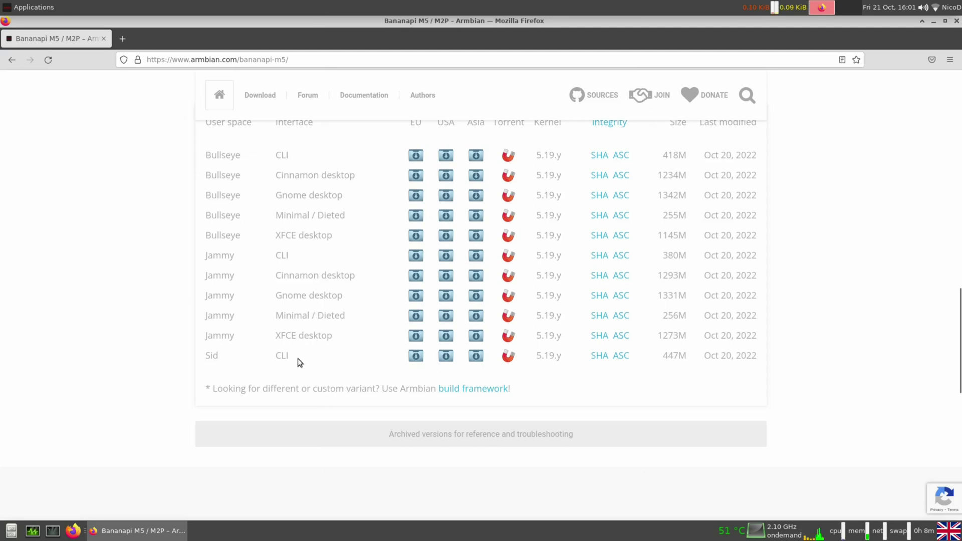
pyautogui.moveTo(298, 358); pyautogui.dragTo(370, 353)
pyautogui.scroll(5, 324, 351)
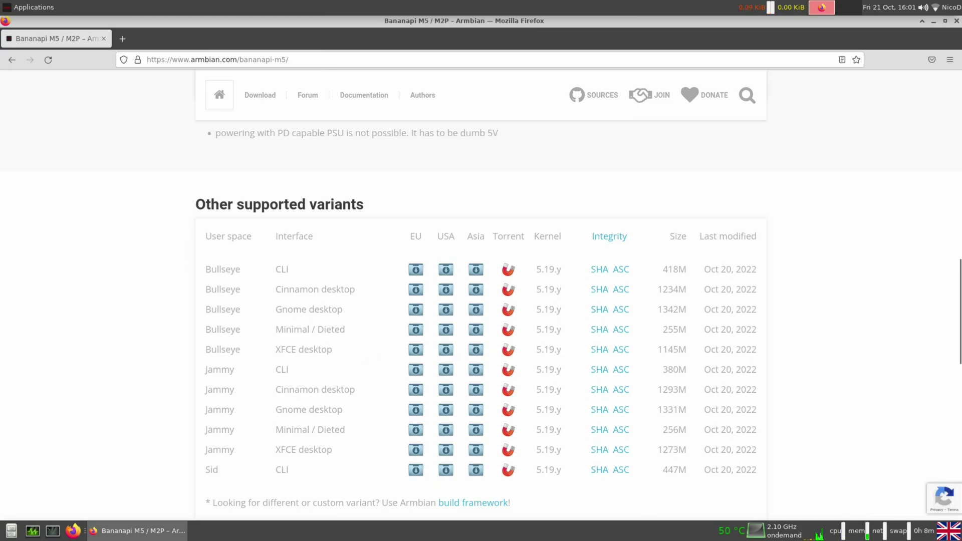
pyautogui.click(416, 350)
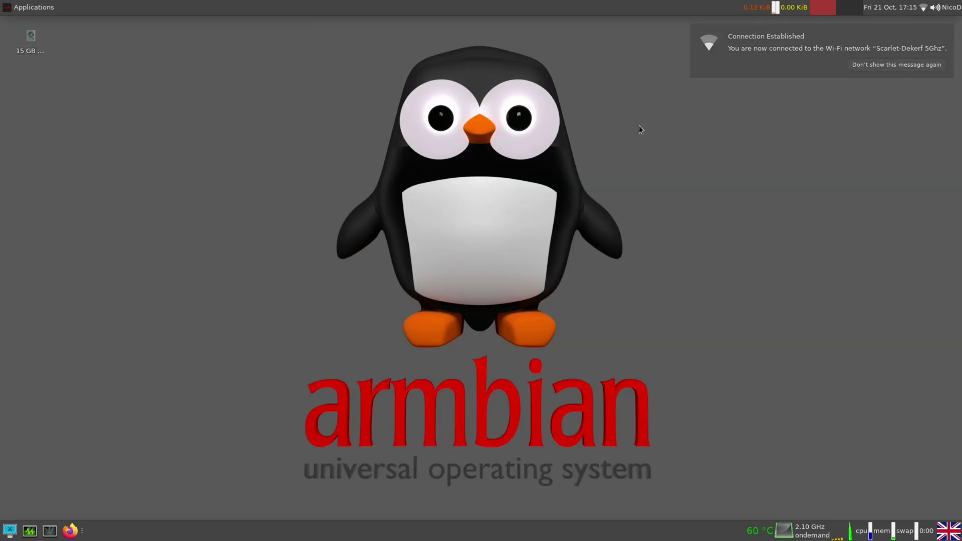
# Step: Stop the Wi-Fi notice from showing again and launch Disks from Accessories
pyautogui.click(854, 65)
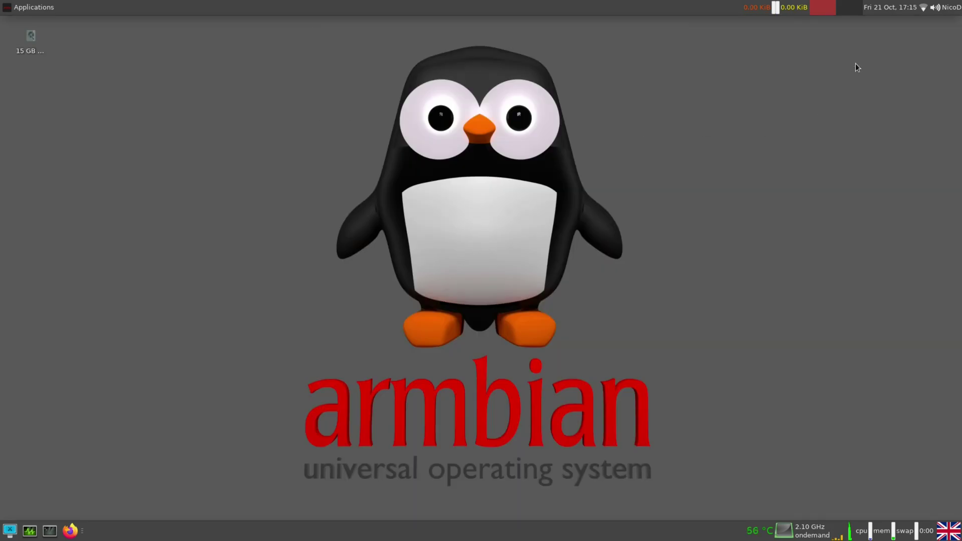
pyautogui.click(30, 7)
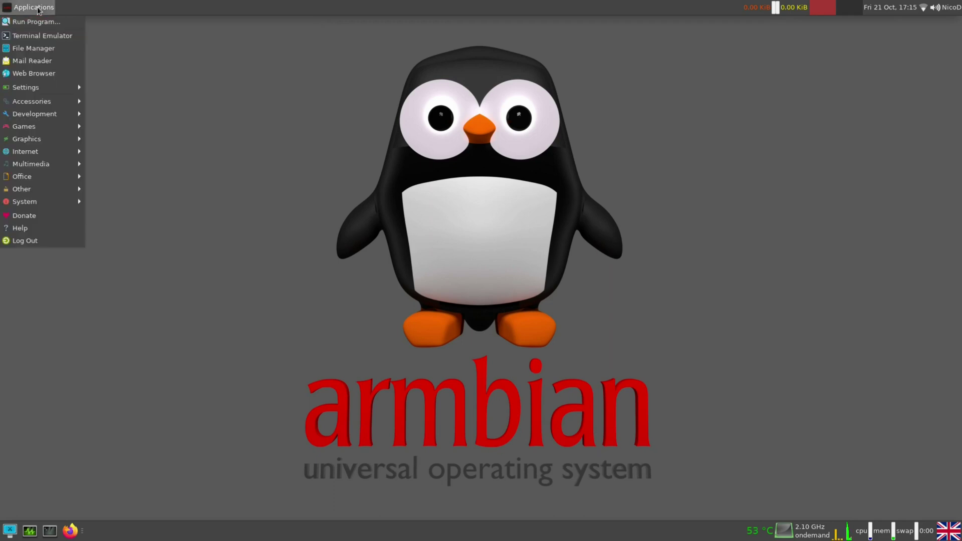
pyautogui.moveTo(52, 100)
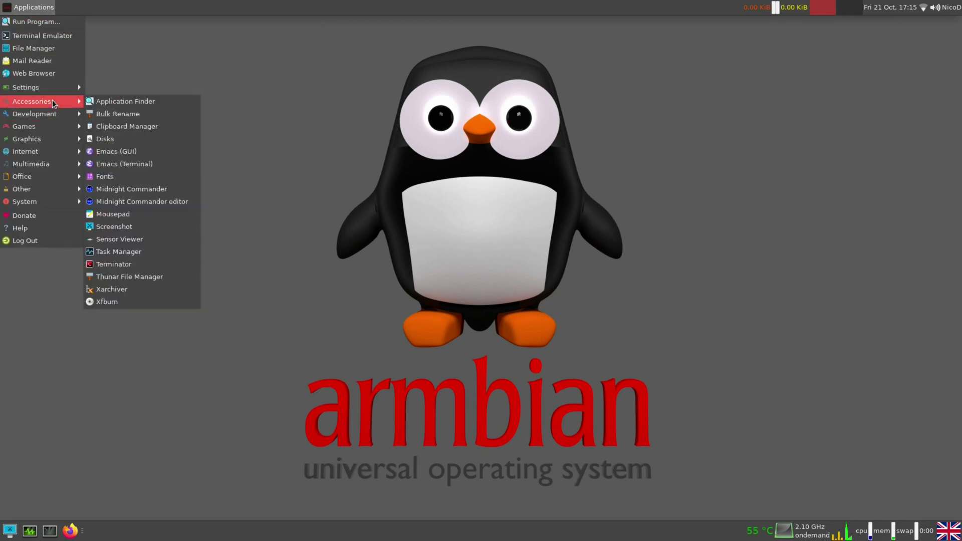
pyautogui.click(158, 139)
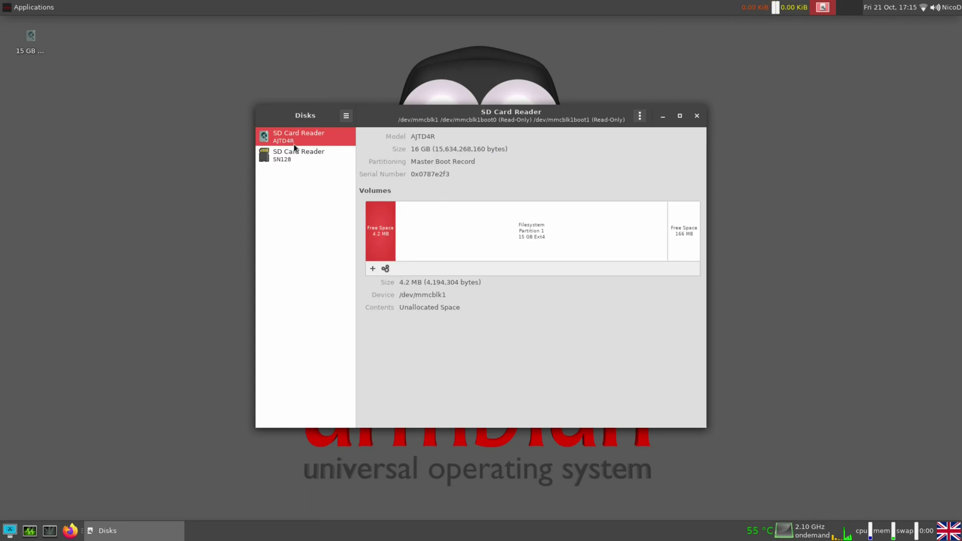
# Step: Compare the 15 GB Ext4 partition on AJTD4R with SN128's armbi_root partition, then close Disks
pyautogui.click(504, 229)
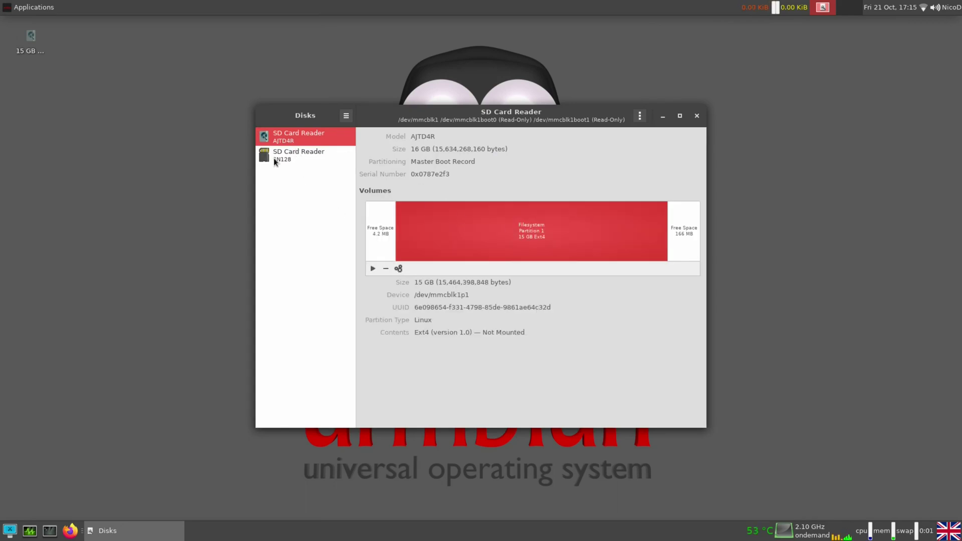
pyautogui.click(274, 158)
pyautogui.click(508, 248)
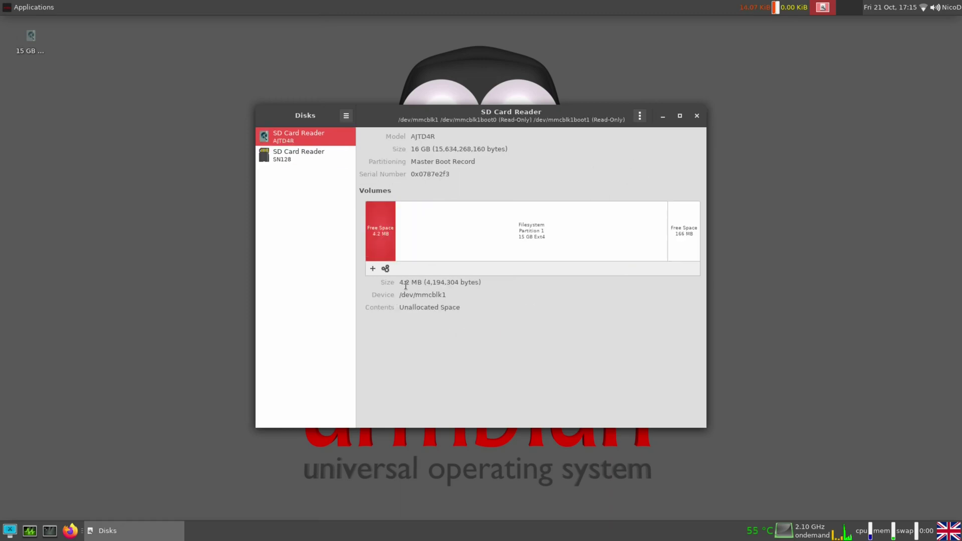
pyautogui.click(511, 232)
pyautogui.click(273, 156)
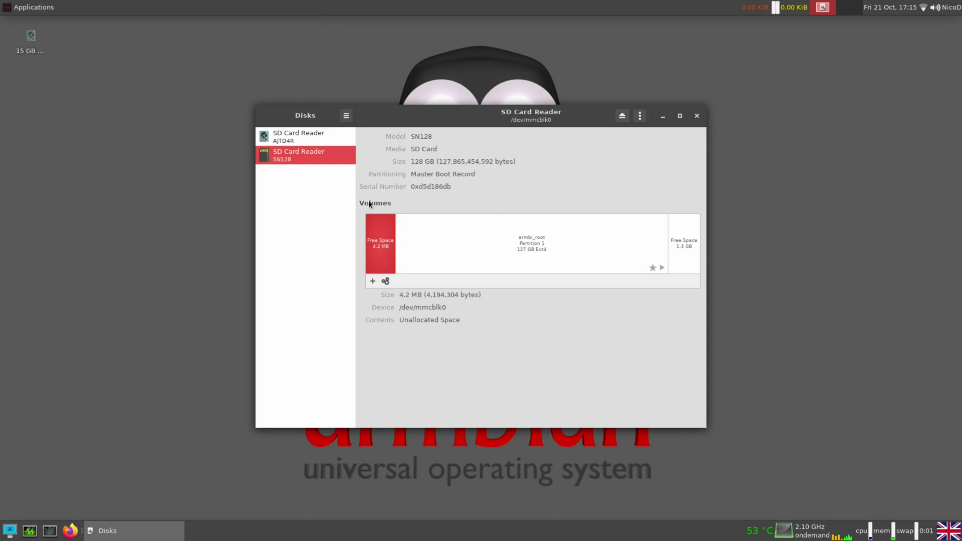
pyautogui.click(505, 249)
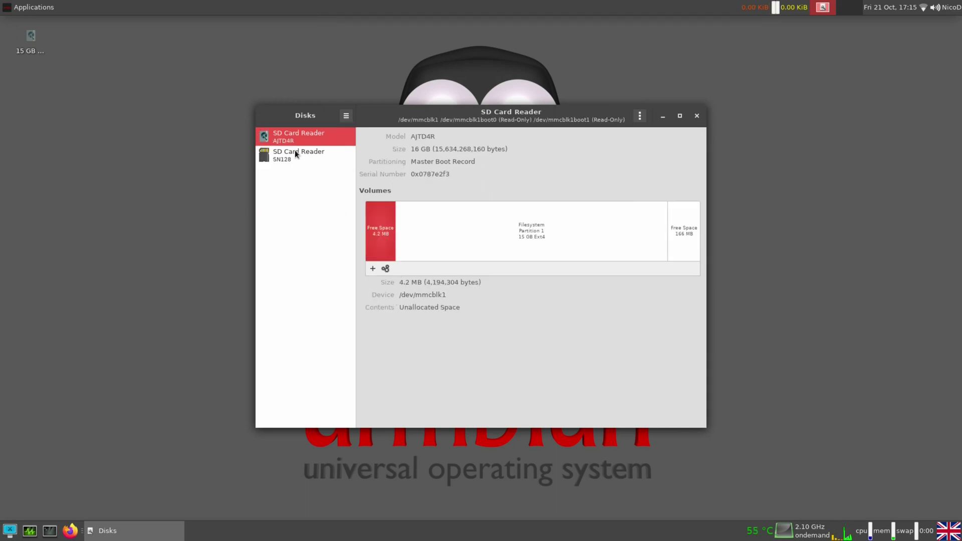
pyautogui.click(511, 231)
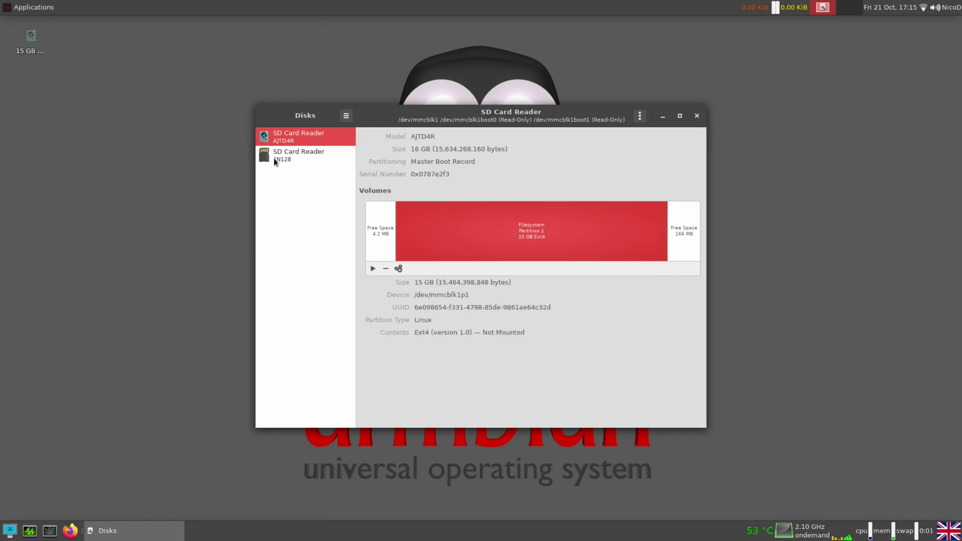
pyautogui.click(277, 159)
pyautogui.click(505, 253)
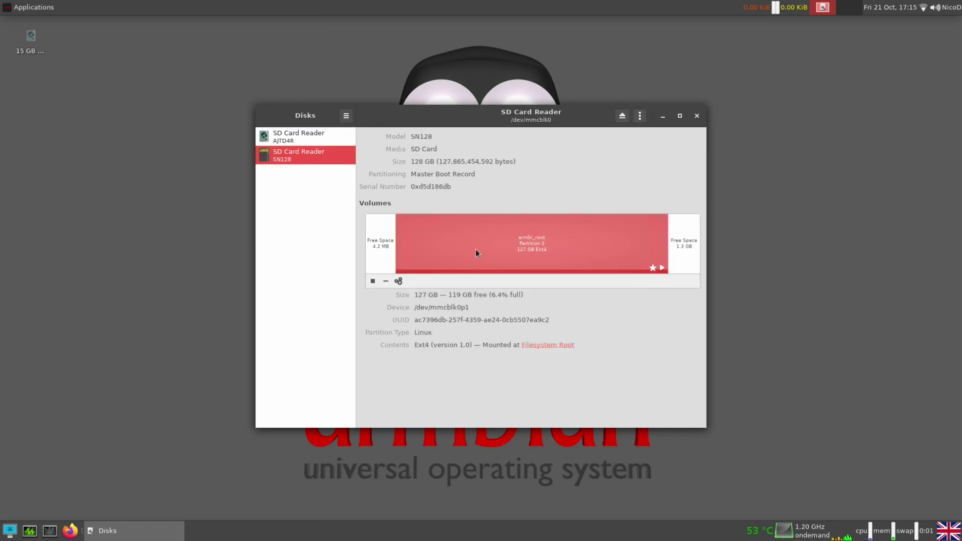
pyautogui.click(696, 116)
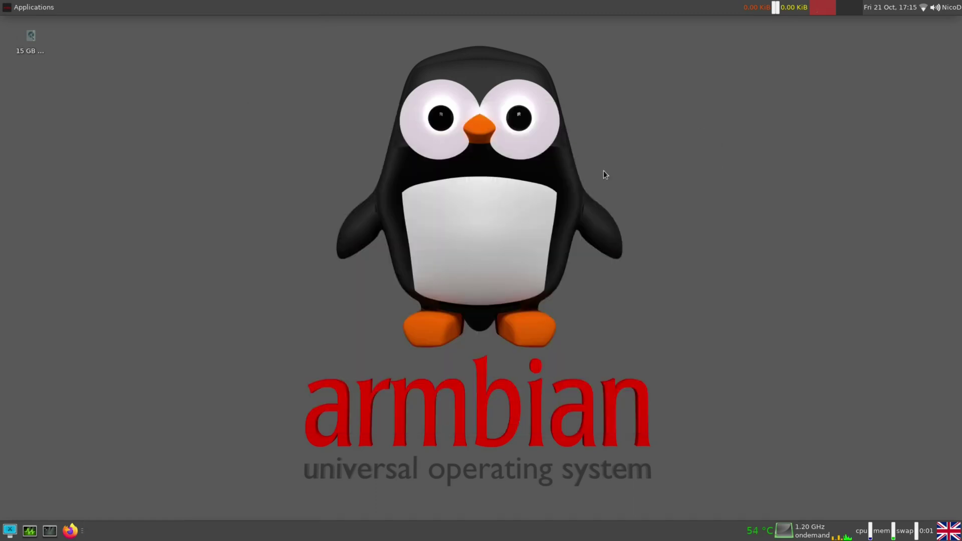
# Step: Run glxinfo -B in a terminal to confirm Mali G31 Panfrost, OpenGL 2.1, Mesa 20.3.5
pyautogui.click(50, 530)
pyautogui.write('glxinfo ')
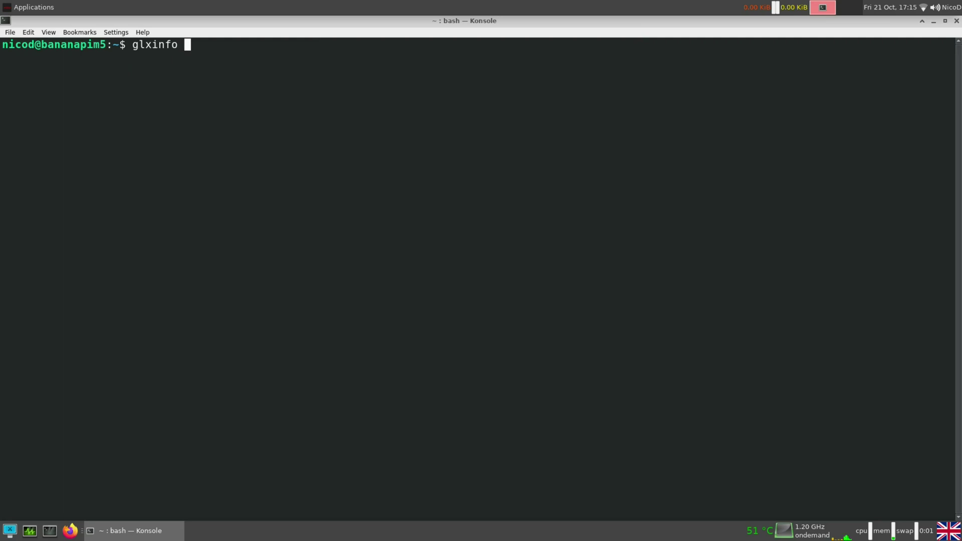
pyautogui.write('-B')
pyautogui.press('Return')
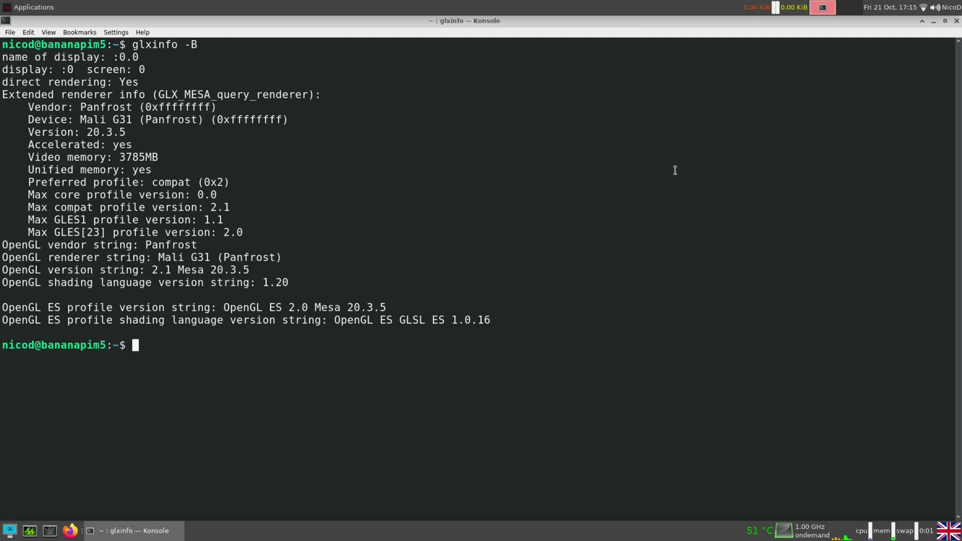
pyautogui.moveTo(28, 96); pyautogui.dragTo(266, 230)
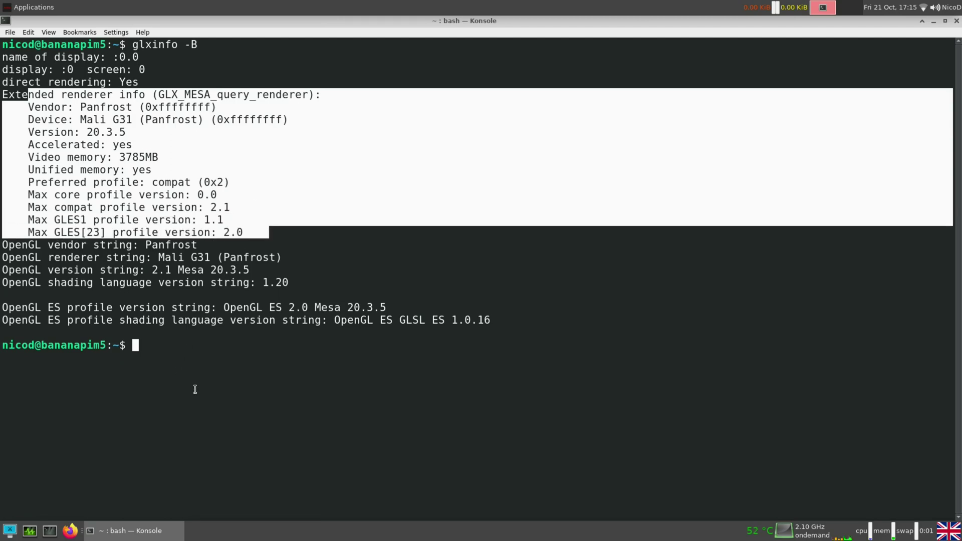
pyautogui.click(230, 371)
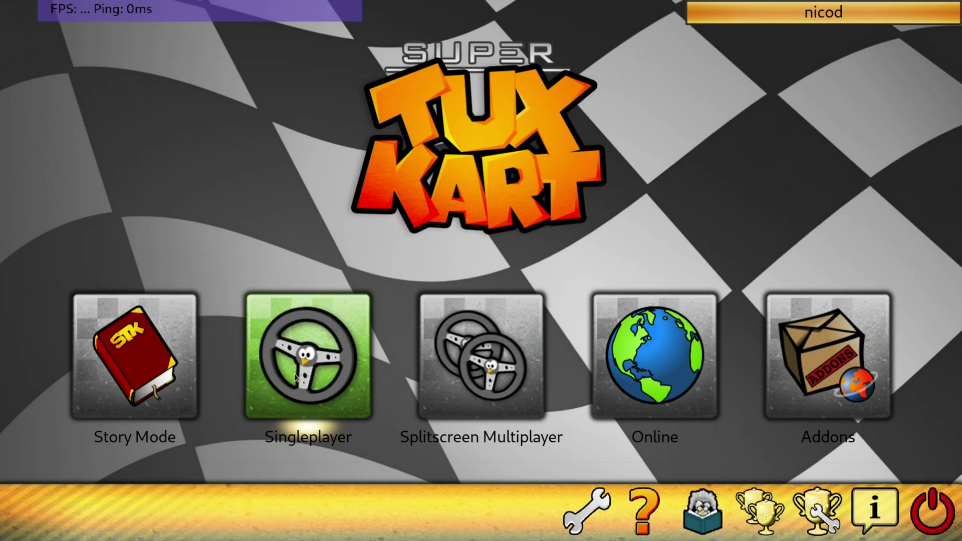
# Step: Start a single-player Soccer match with Tux, joining the red team
pyautogui.click(328, 344)
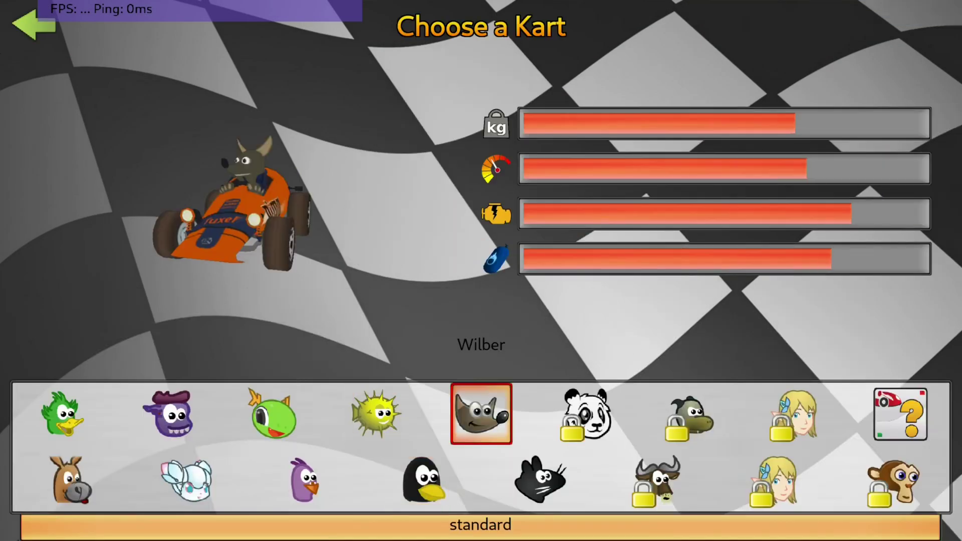
pyautogui.click(440, 485)
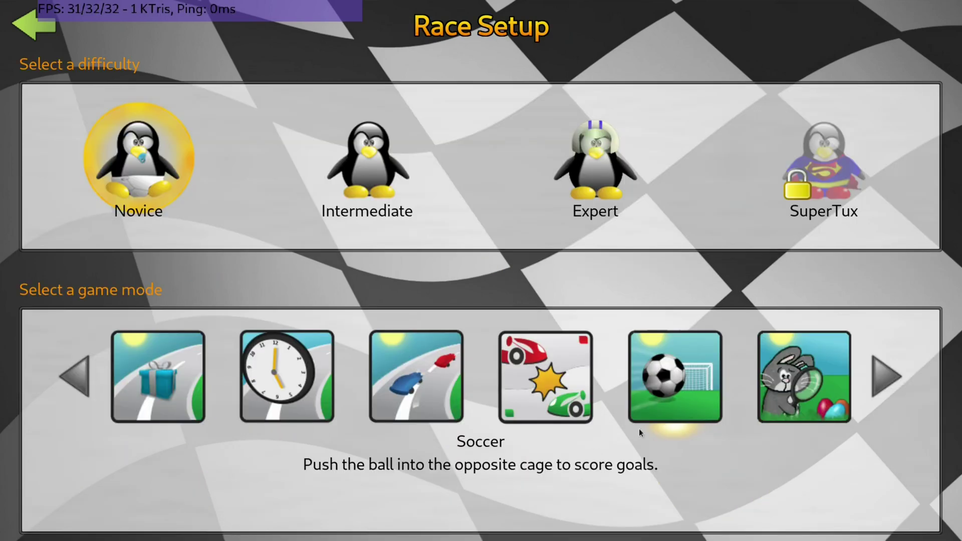
pyautogui.click(700, 383)
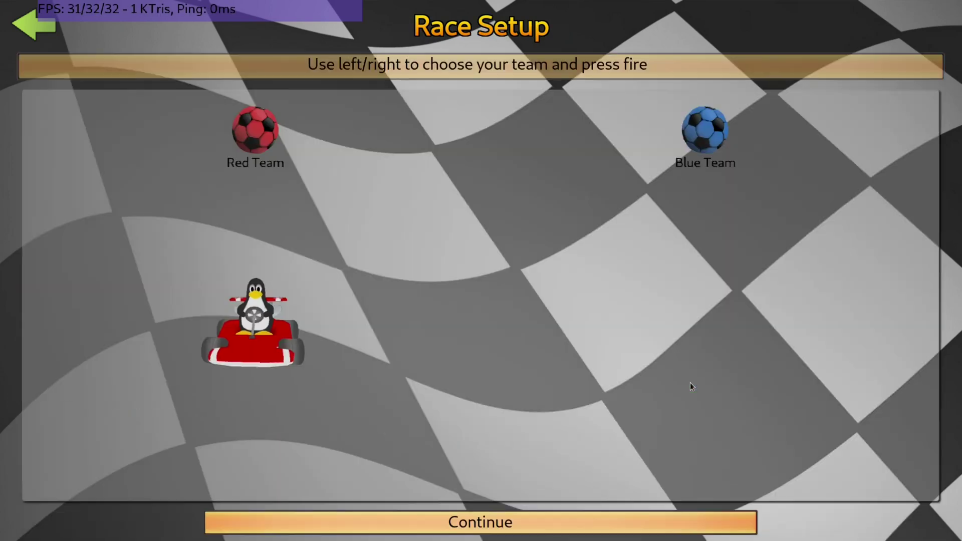
pyautogui.click(525, 520)
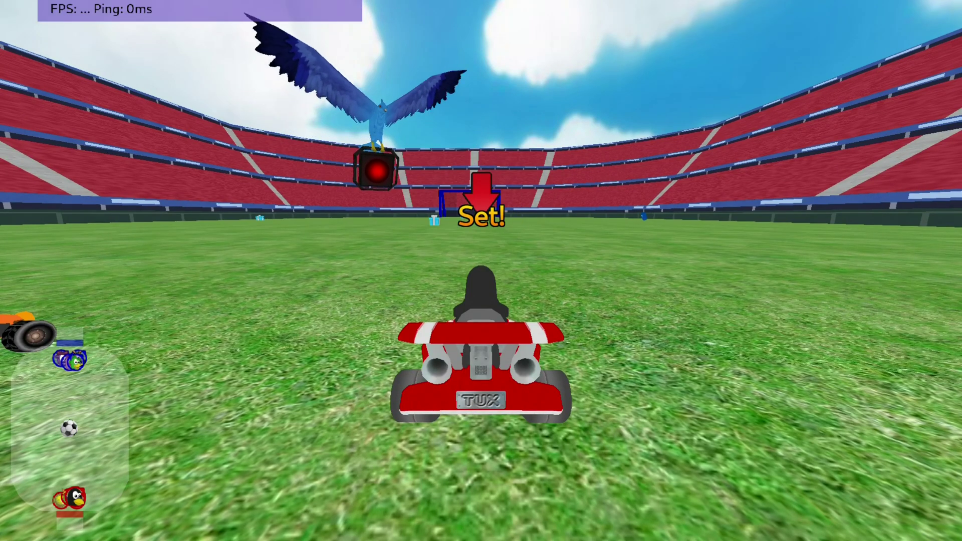
# Step: Drive Tux around the ball and push it into the blue goal for a 1-0 lead
pyautogui.press('Up')
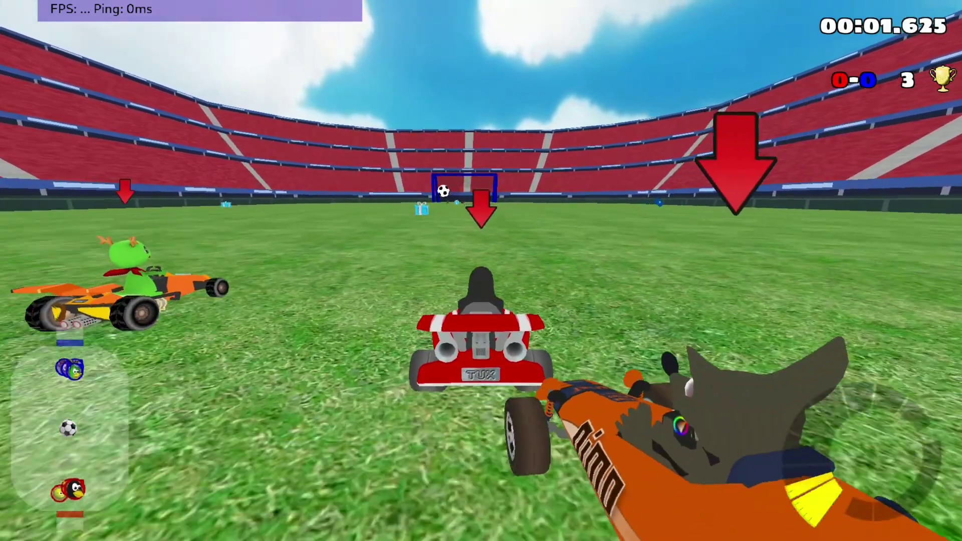
pyautogui.press('Up')
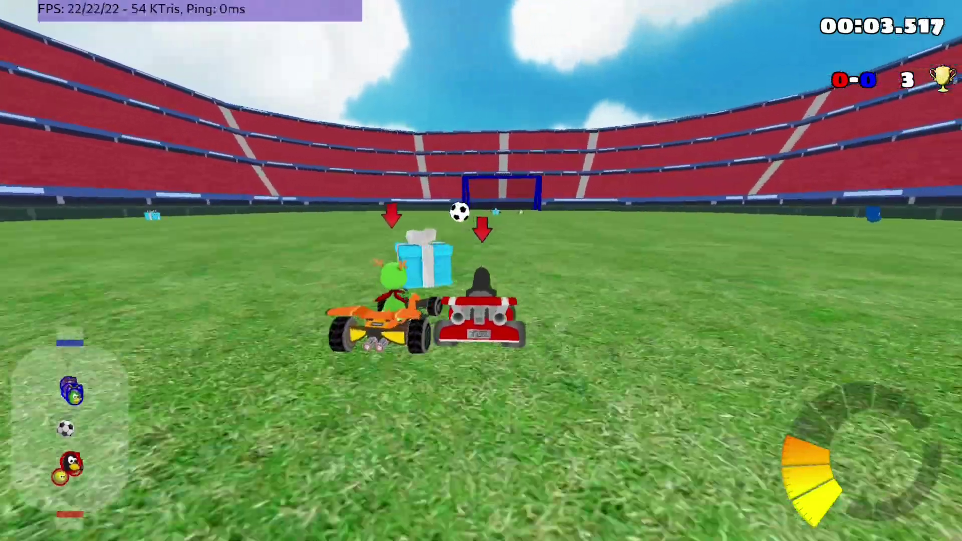
pyautogui.press('Up')
pyautogui.press('Left')
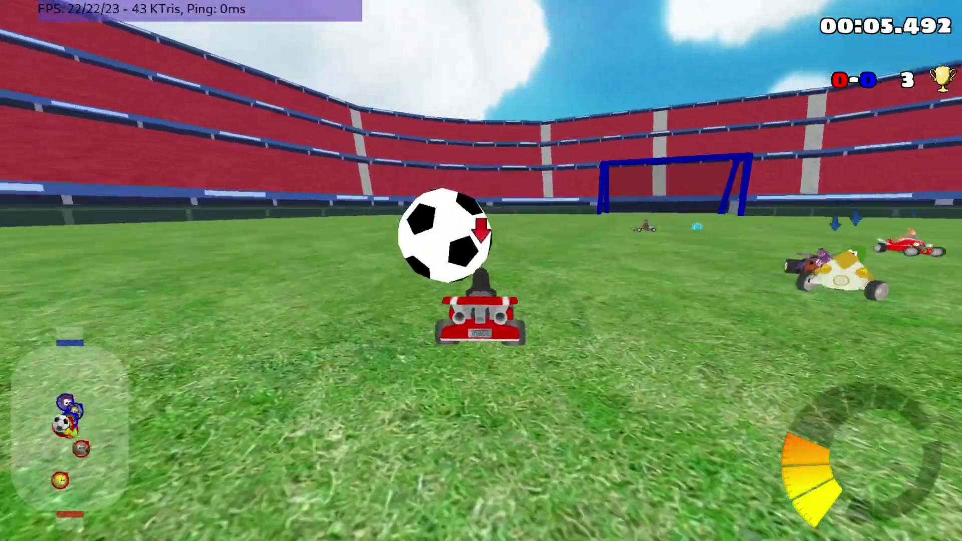
pyautogui.press('Right')
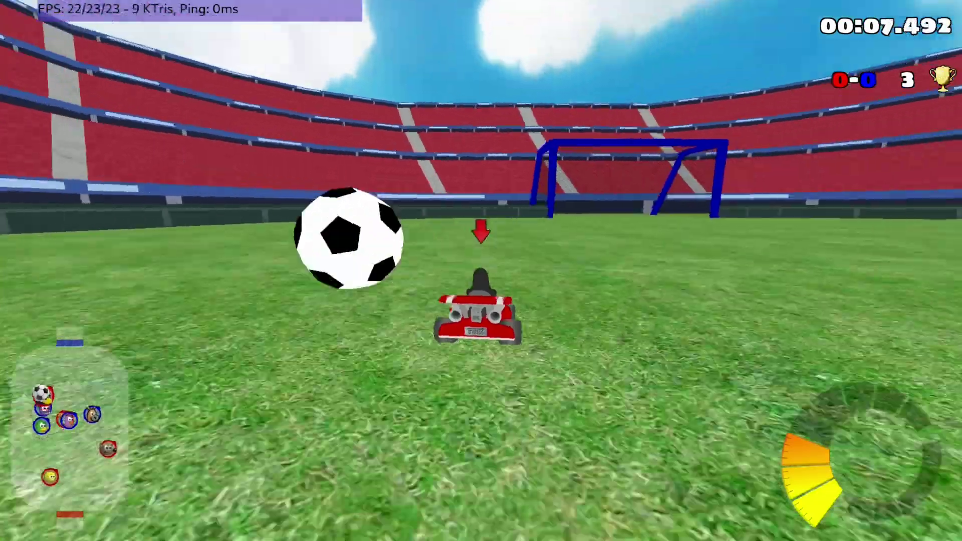
pyautogui.press('Left')
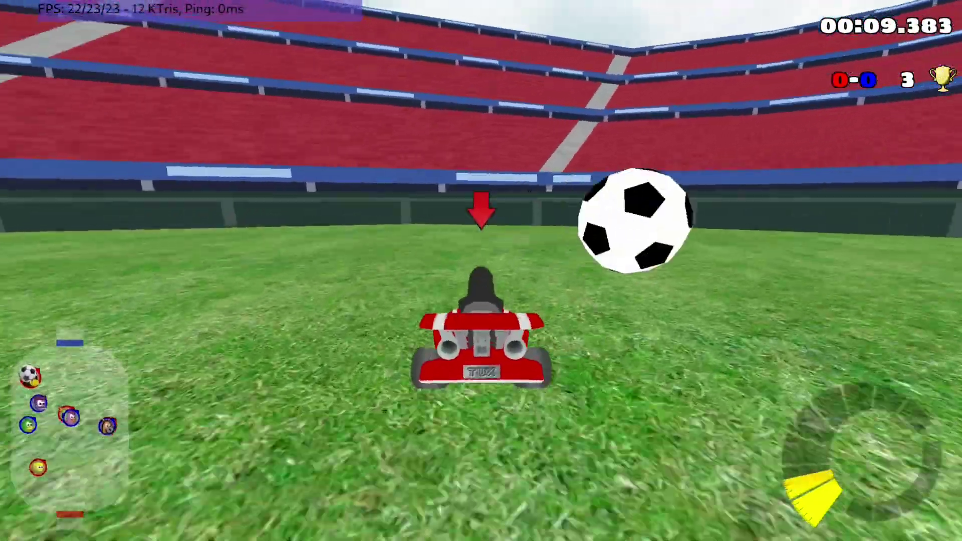
pyautogui.press('Right')
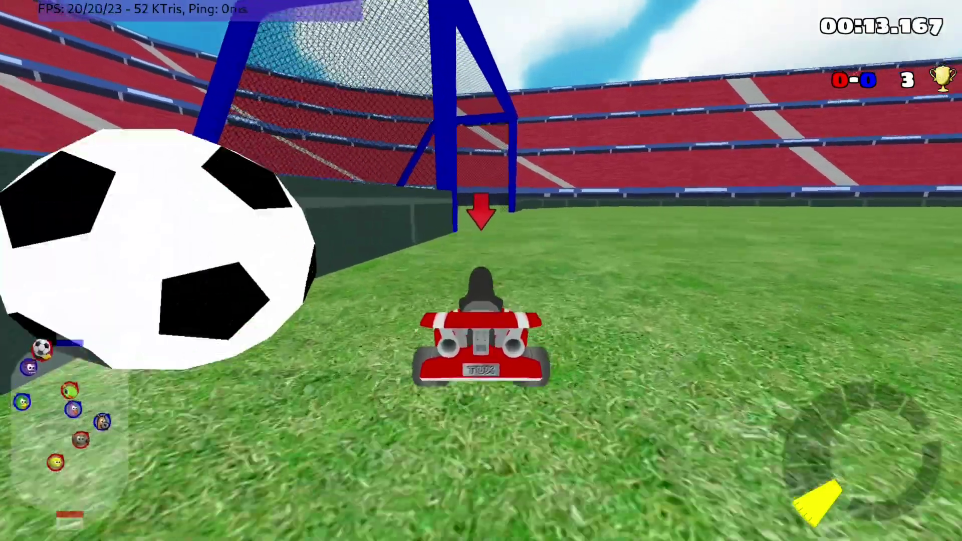
pyautogui.press('Up')
pyautogui.press('Right')
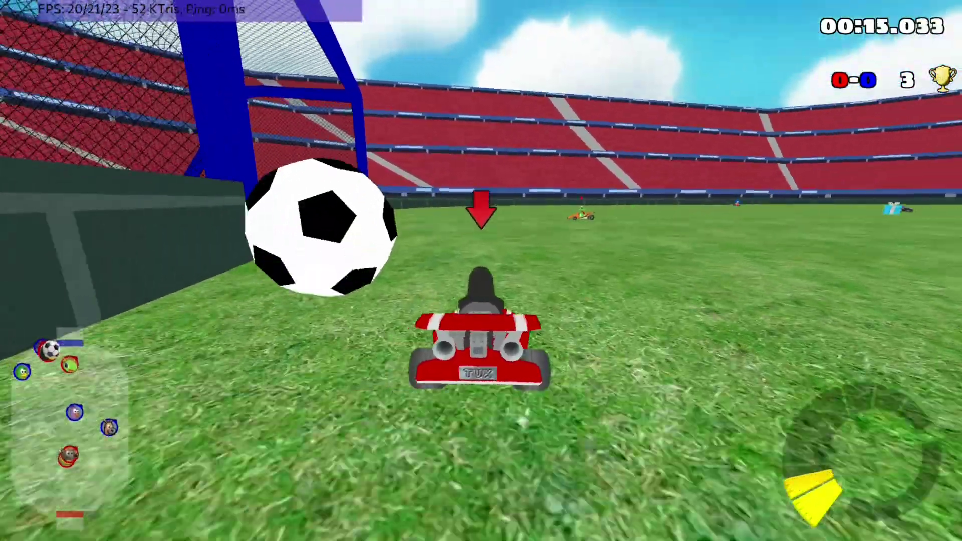
pyautogui.press('Left')
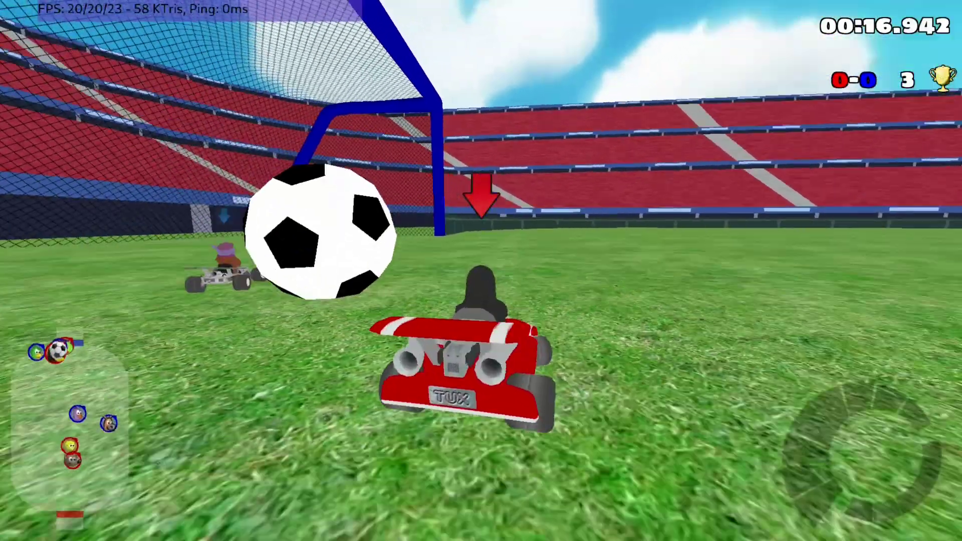
pyautogui.press('Up')
pyautogui.press('Left')
pyautogui.press('Up')
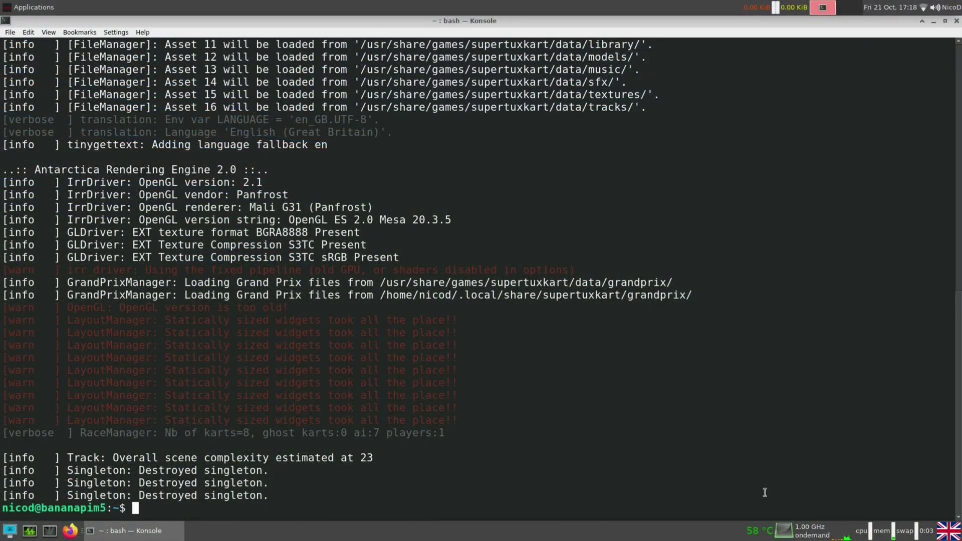
# Step: Launch armbian-config with sudo, entering the account password
pyautogui.write('sudo armbian-config')
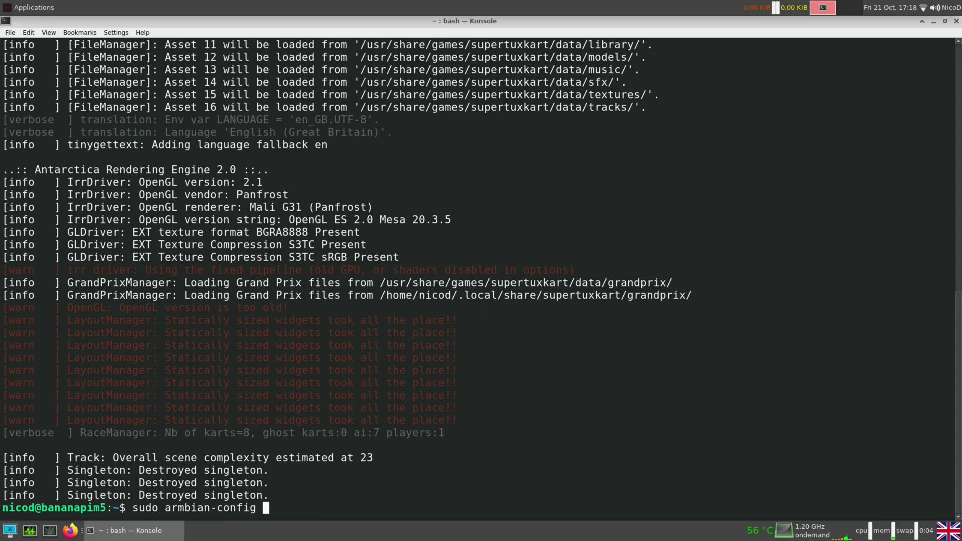
pyautogui.press('Return')
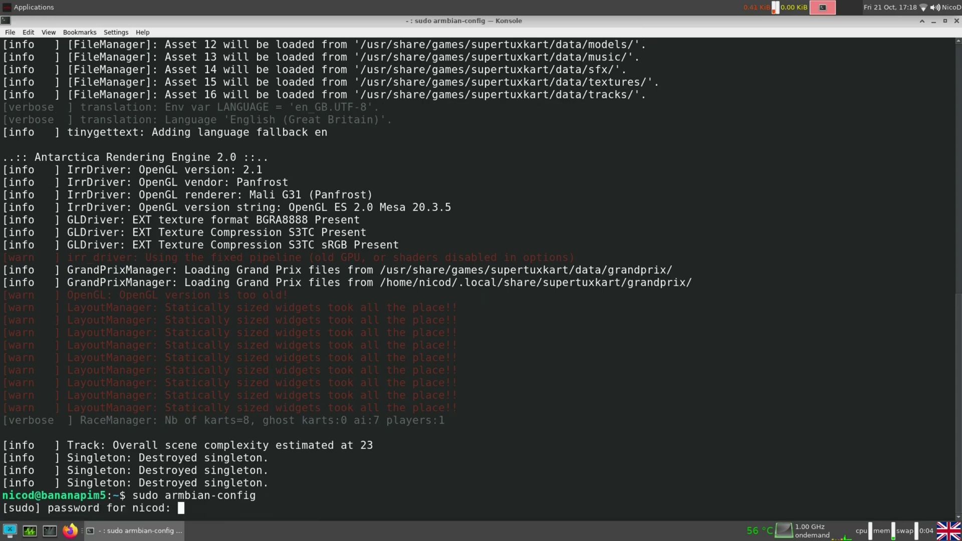
pyautogui.press('Return')
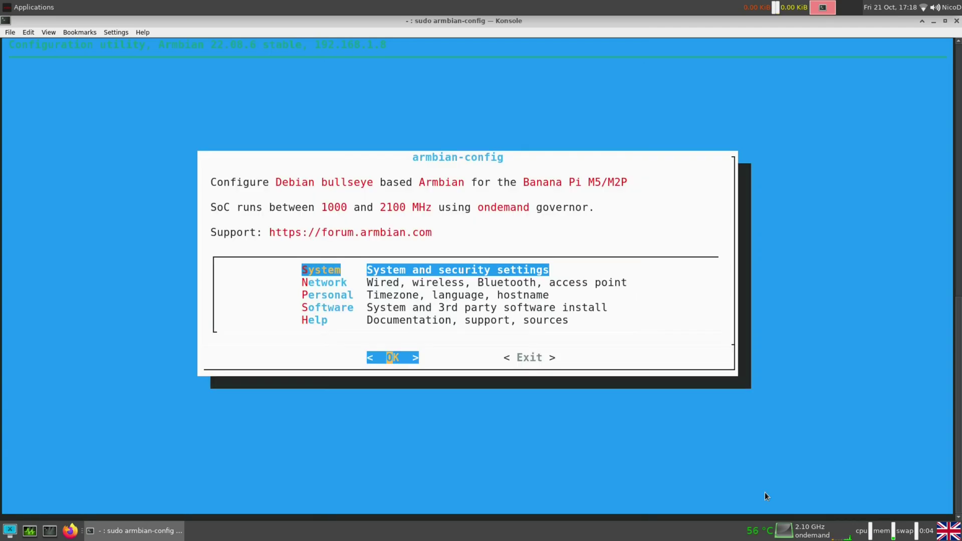
# Step: Choose System > Install > Boot from eMMC and agree to erase the eMMC
pyautogui.press('Return')
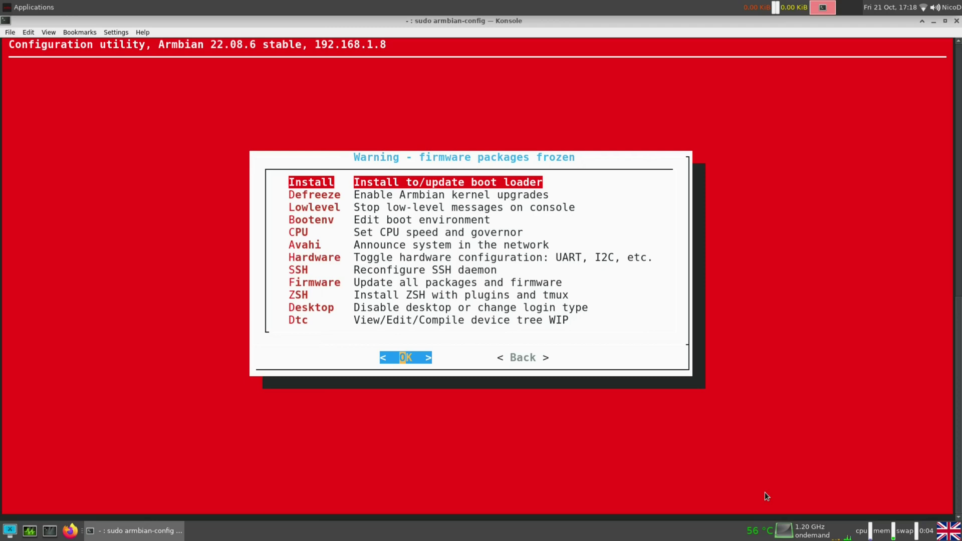
pyautogui.press('Down')
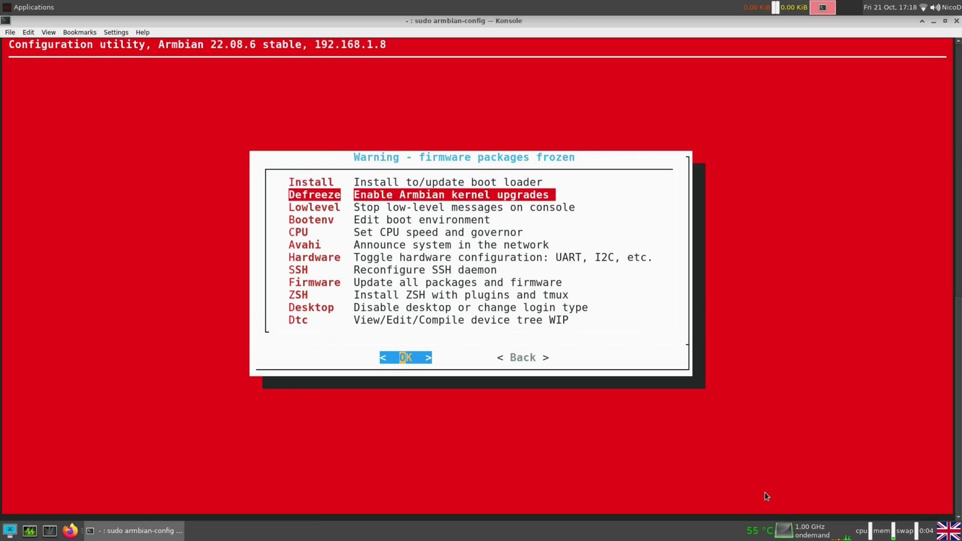
pyautogui.press('Up')
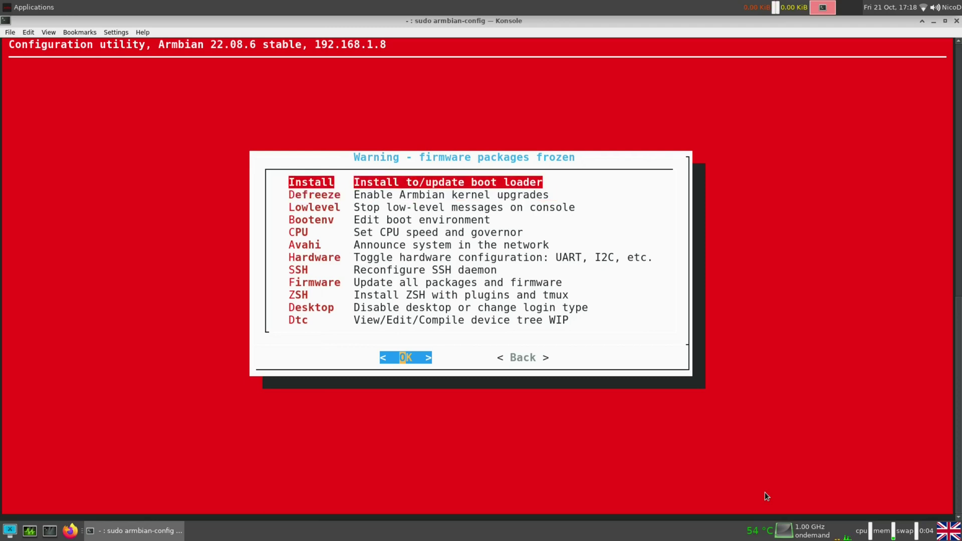
pyautogui.press('Return')
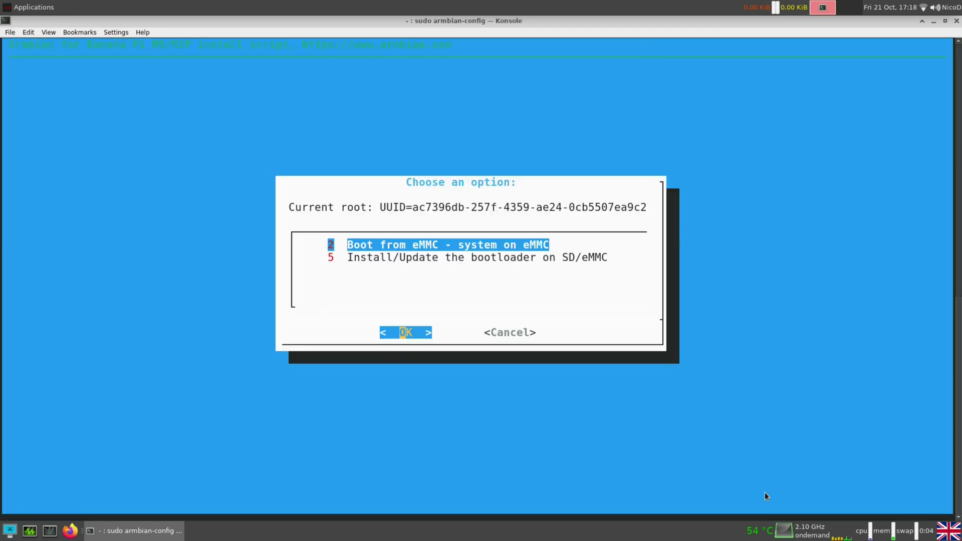
pyautogui.press('Return')
pyautogui.press('Return')
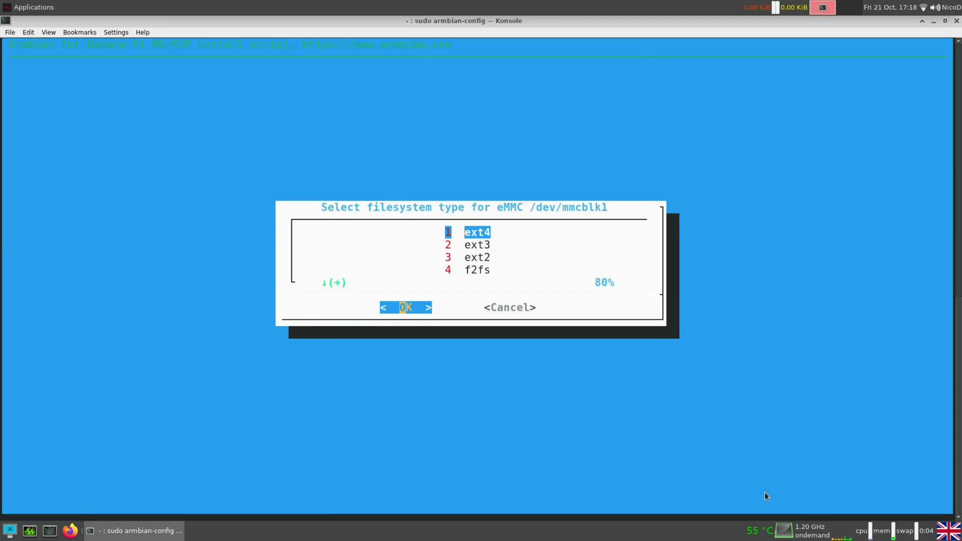
pyautogui.press('Return')
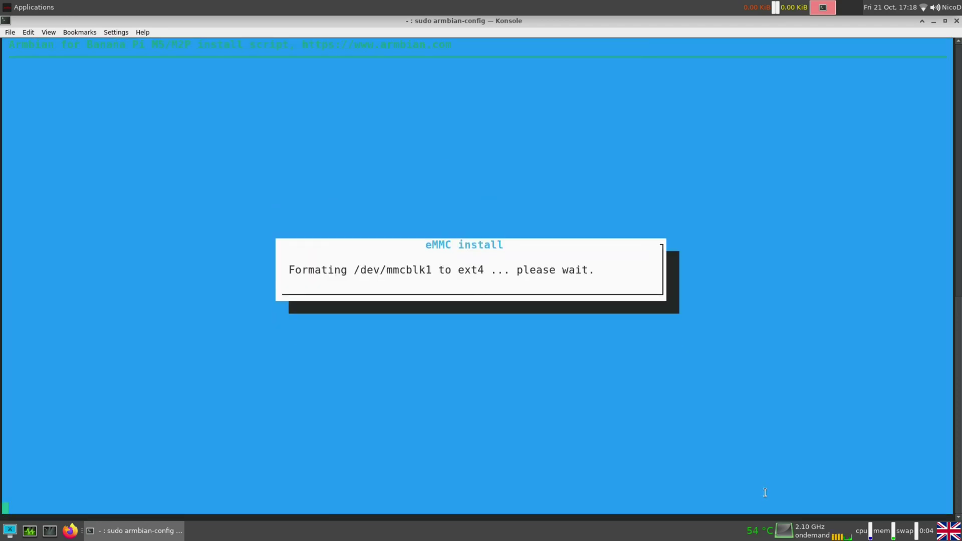